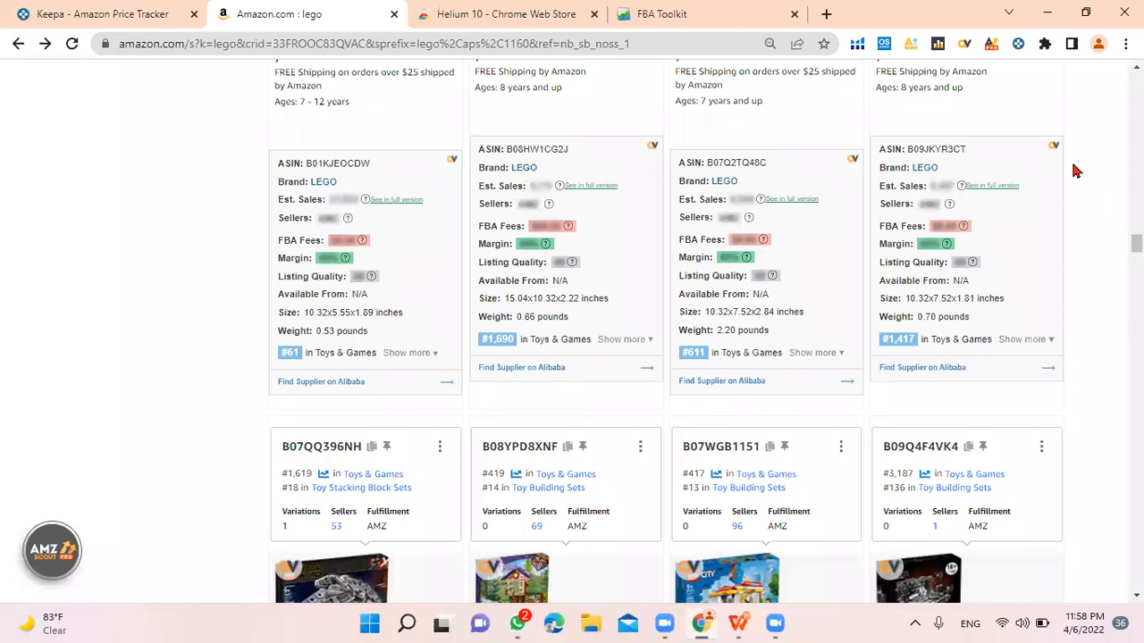
Step: Open the LEGO City Ice-Cream Truck 60253 product page from the lego search results and skim the listing
scroll(1076, 171, down, 5)
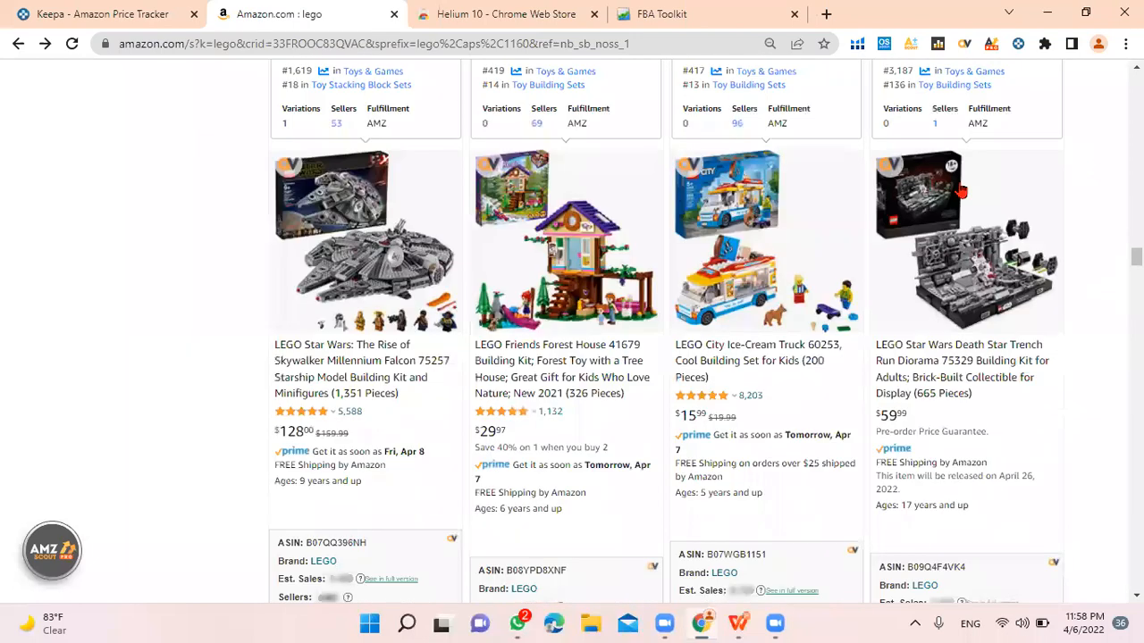
click(774, 344)
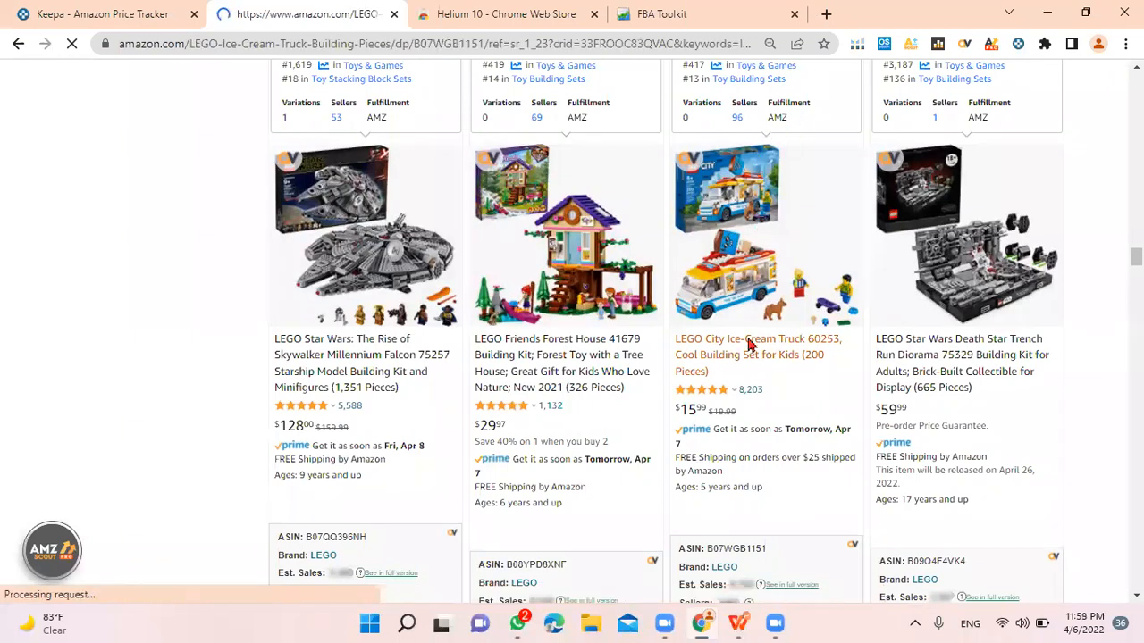
scroll(770, 362, down, 8)
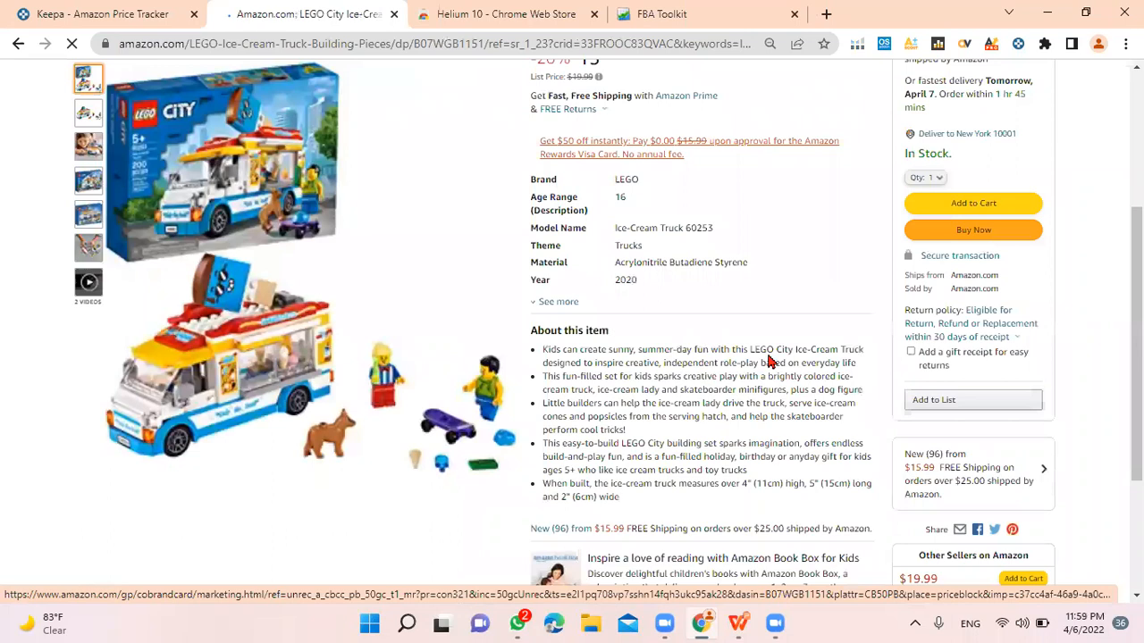
scroll(771, 362, down, 3)
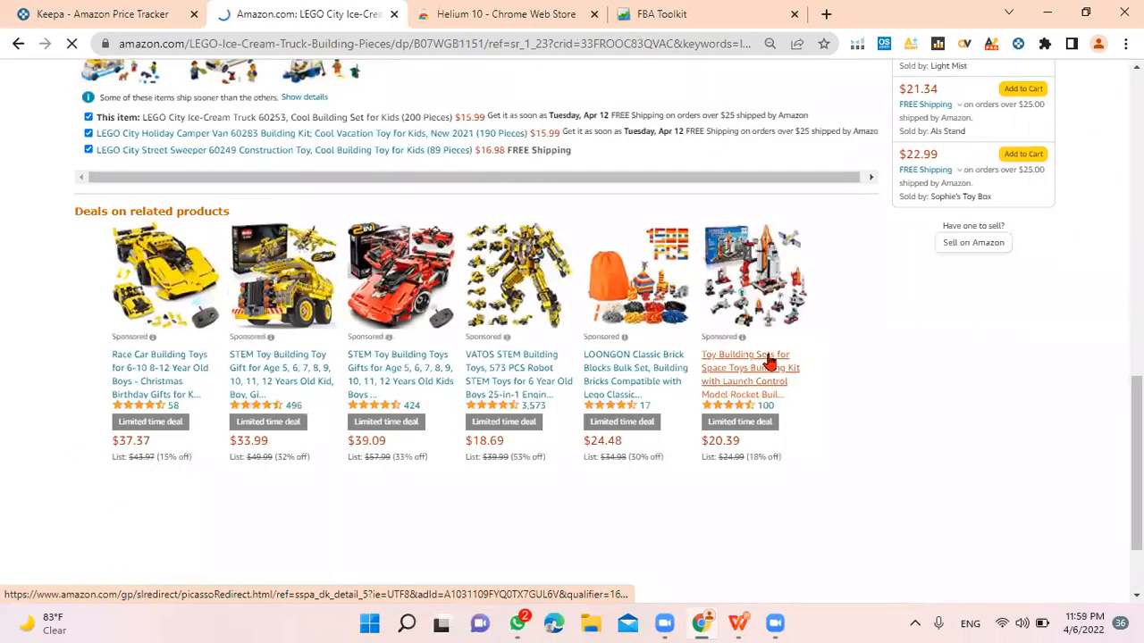
scroll(771, 362, up, 2)
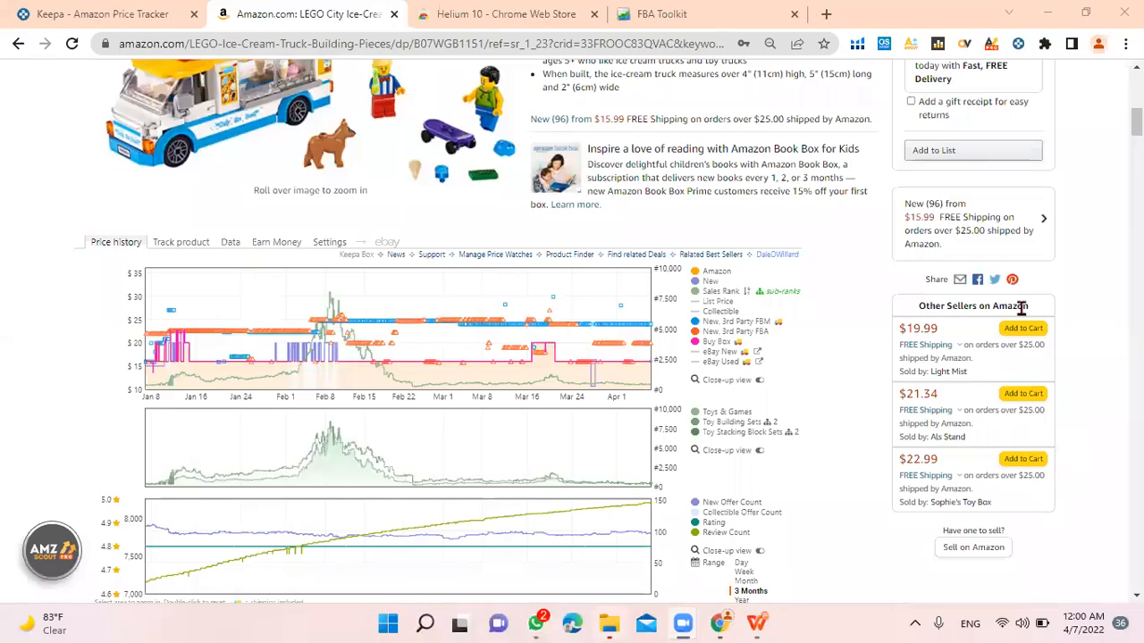
Step: Review the Keepa price history chart on the product page and open the product's Buy Box Statistics
scroll(925, 329, down, 1)
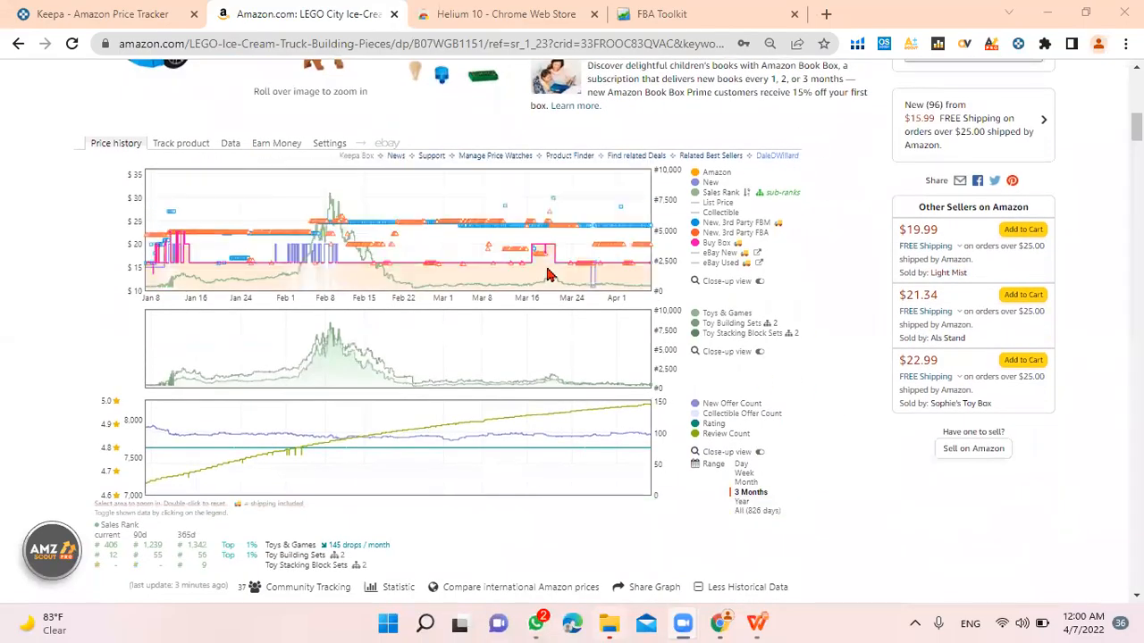
scroll(547, 272, down, 1)
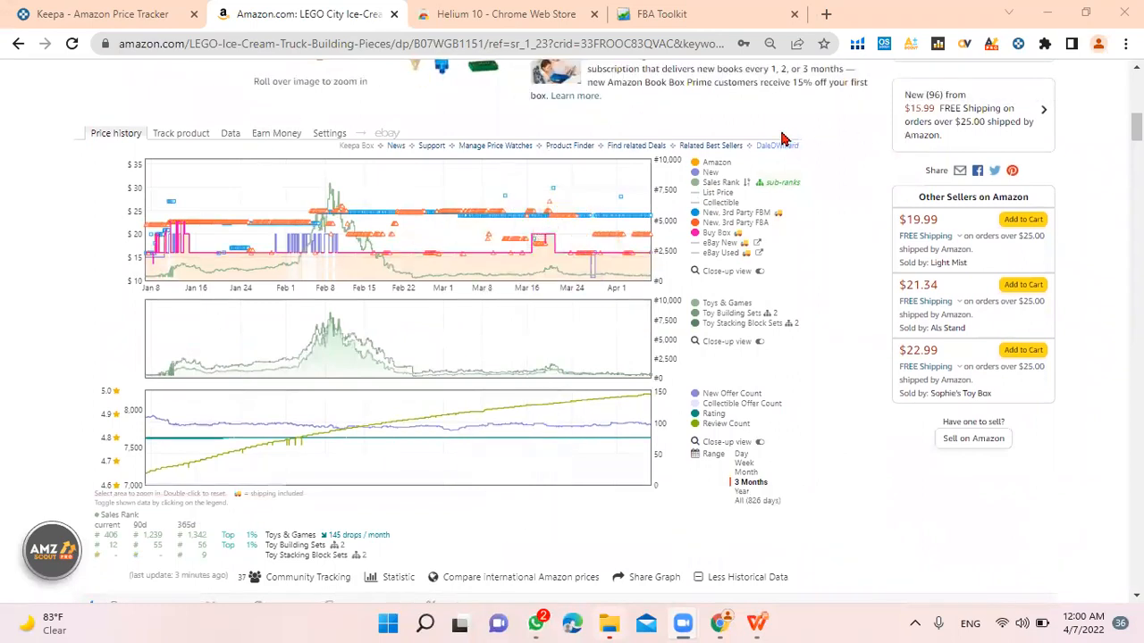
click(229, 143)
click(288, 156)
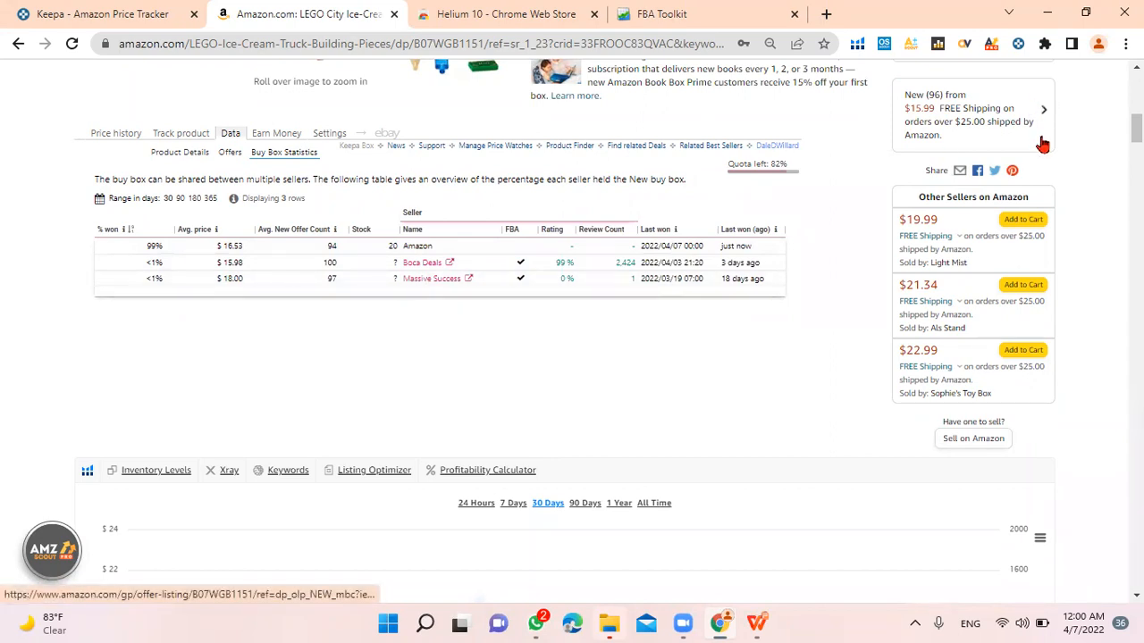
Step: Look through the New offers from other sellers of the ice-cream truck set and close the offer list
scroll(1043, 144, up, 2)
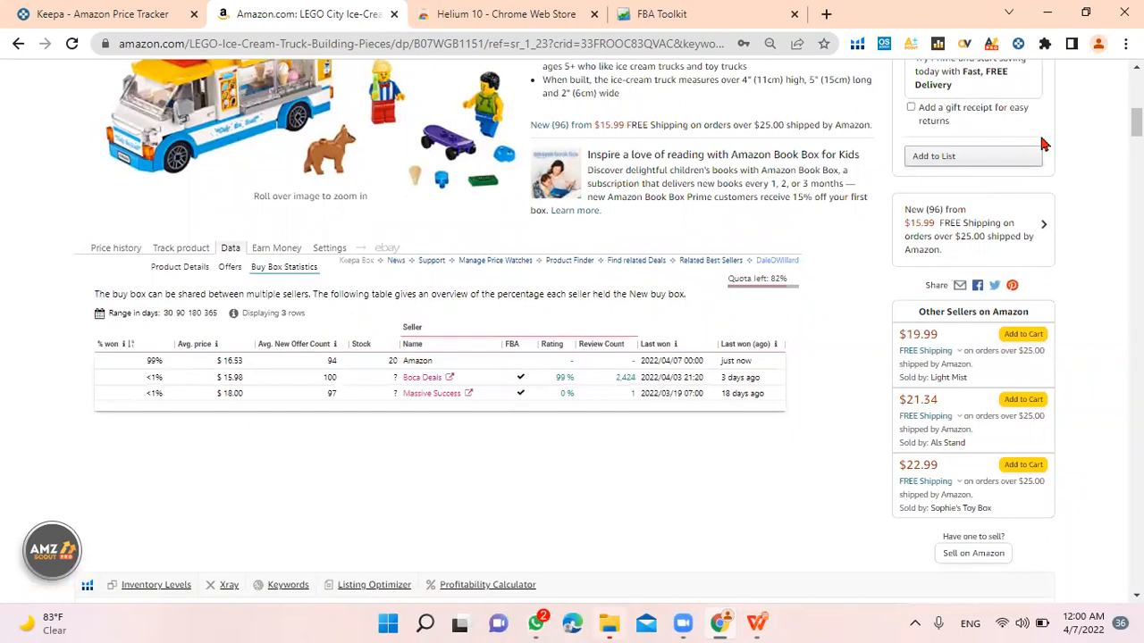
scroll(1044, 143, up, 1)
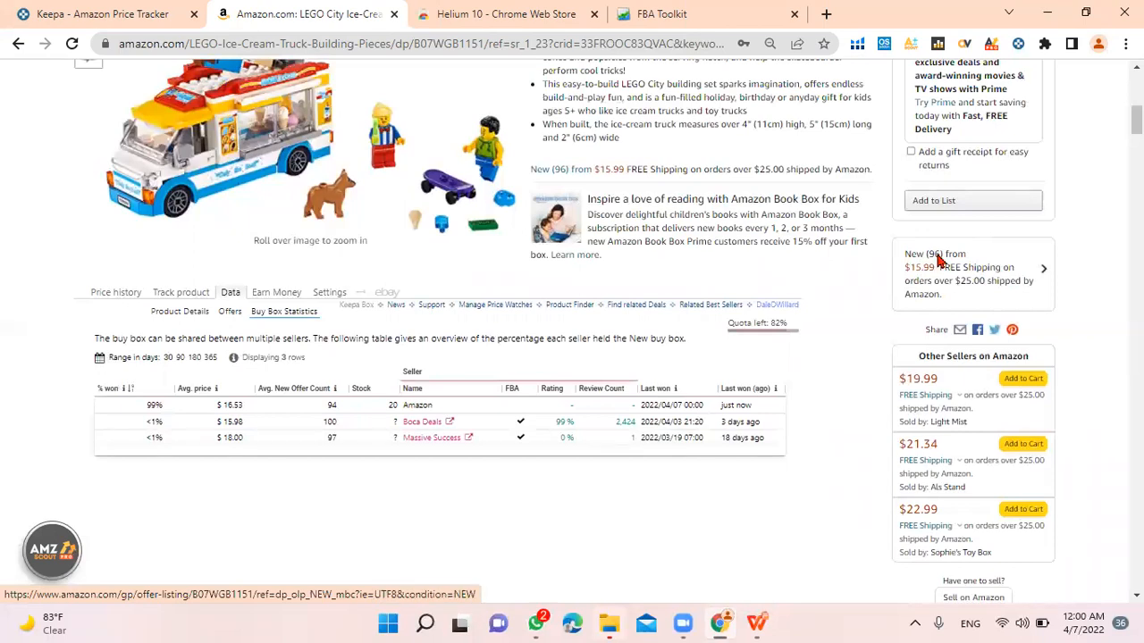
click(935, 259)
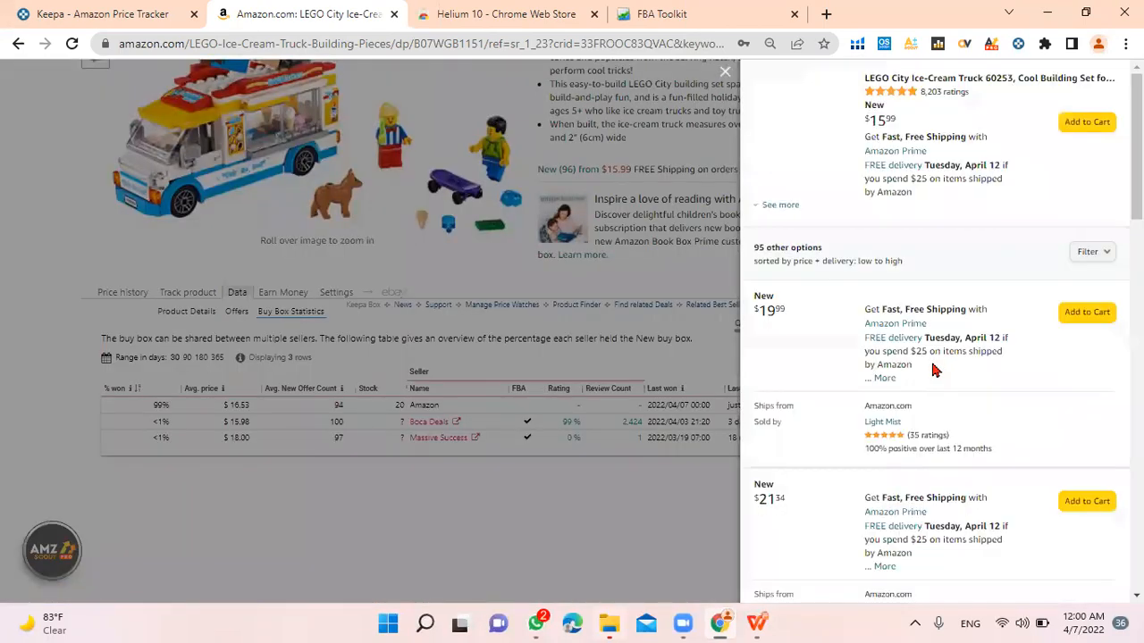
scroll(932, 370, down, 3)
scroll(933, 370, down, 8)
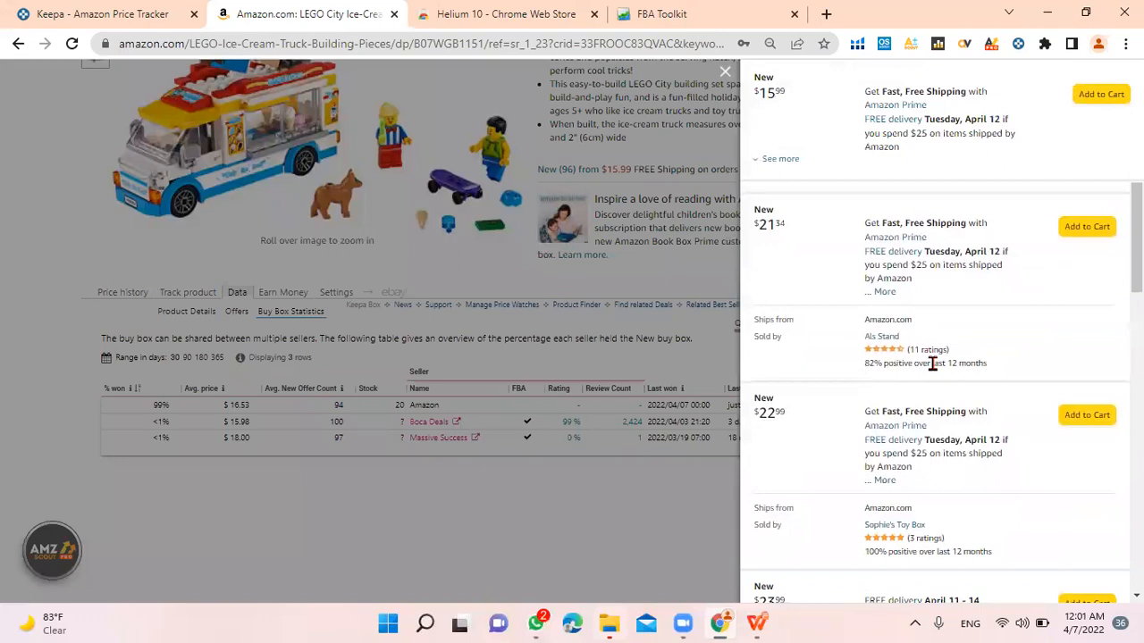
scroll(932, 366, down, 4)
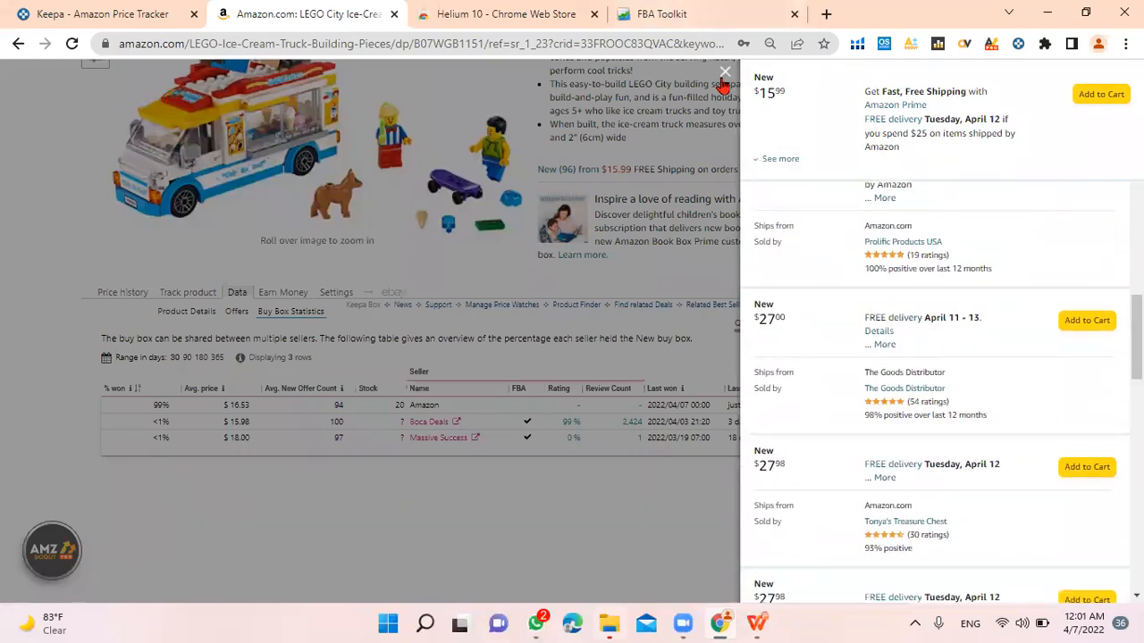
click(723, 77)
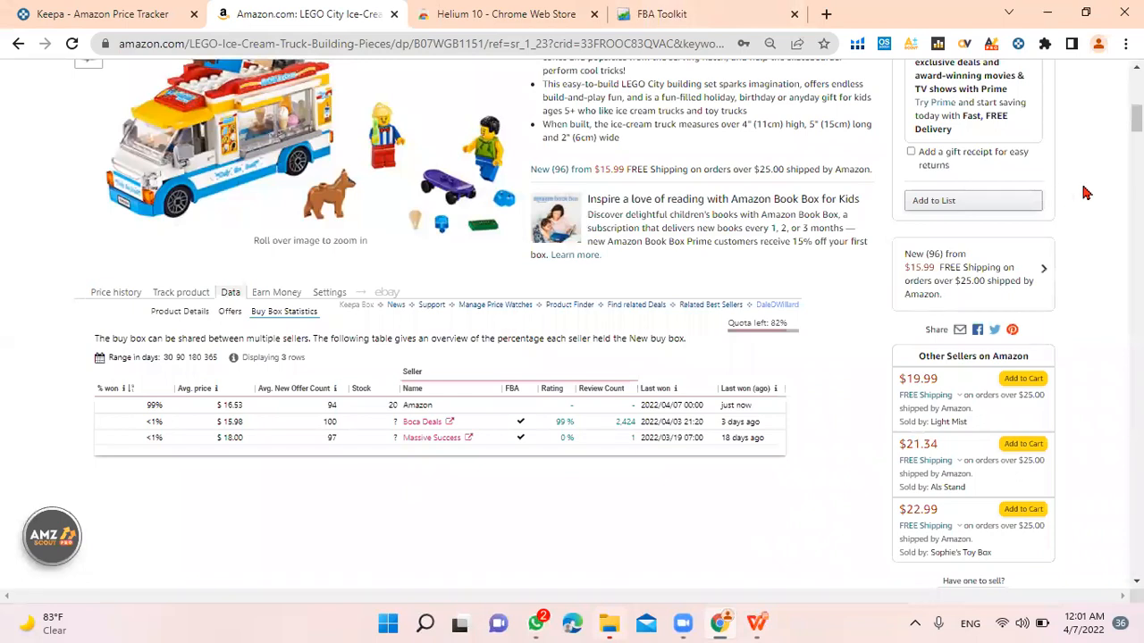
Step: Examine the product's price, shipping and seller details, description, and the Keepa buy box share of each seller
scroll(1086, 193, up, 5)
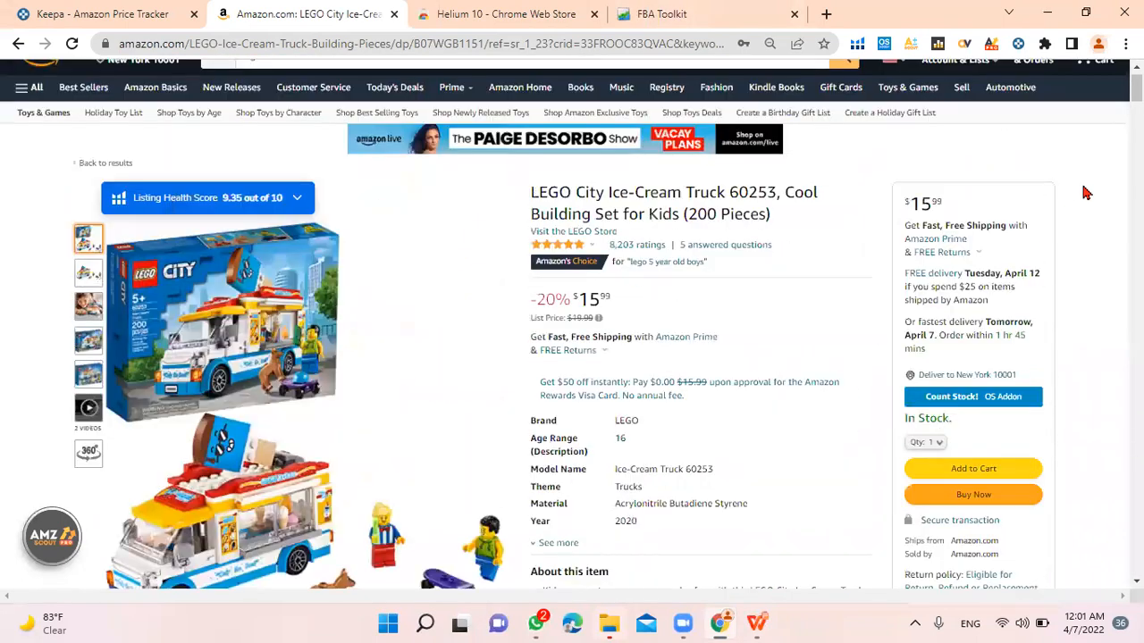
scroll(1086, 193, up, 1)
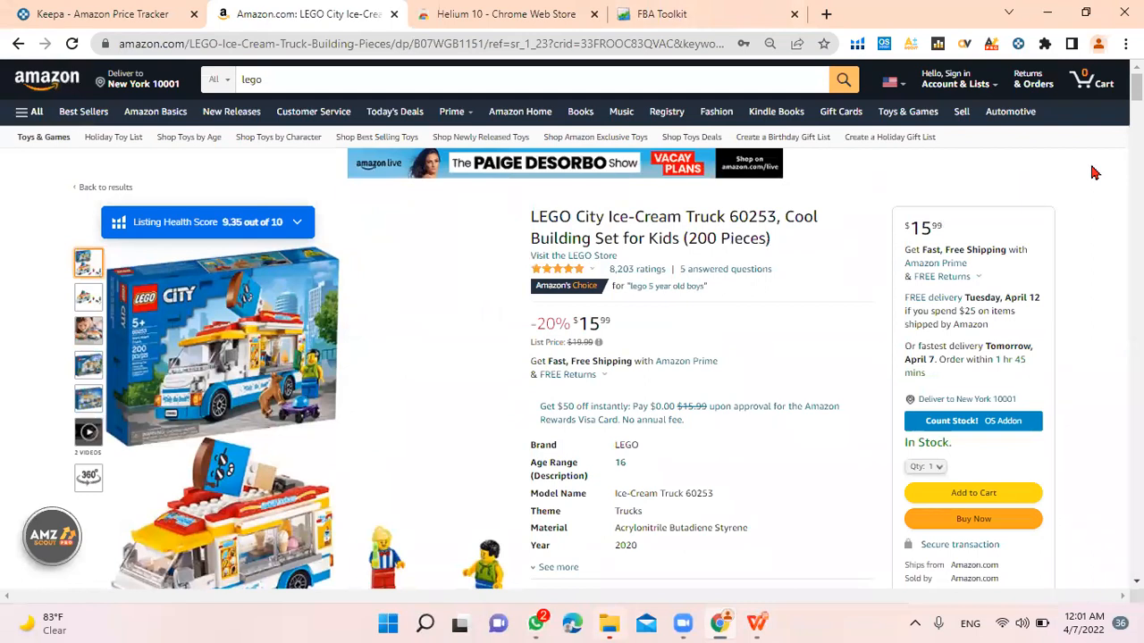
scroll(1095, 173, down, 2)
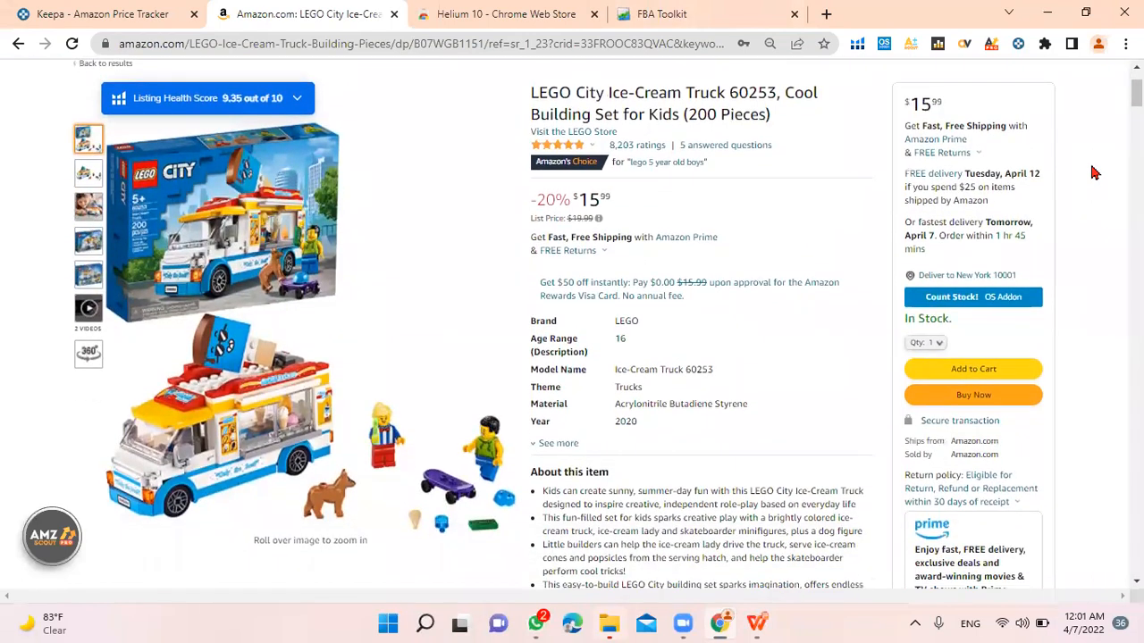
scroll(1095, 172, down, 4)
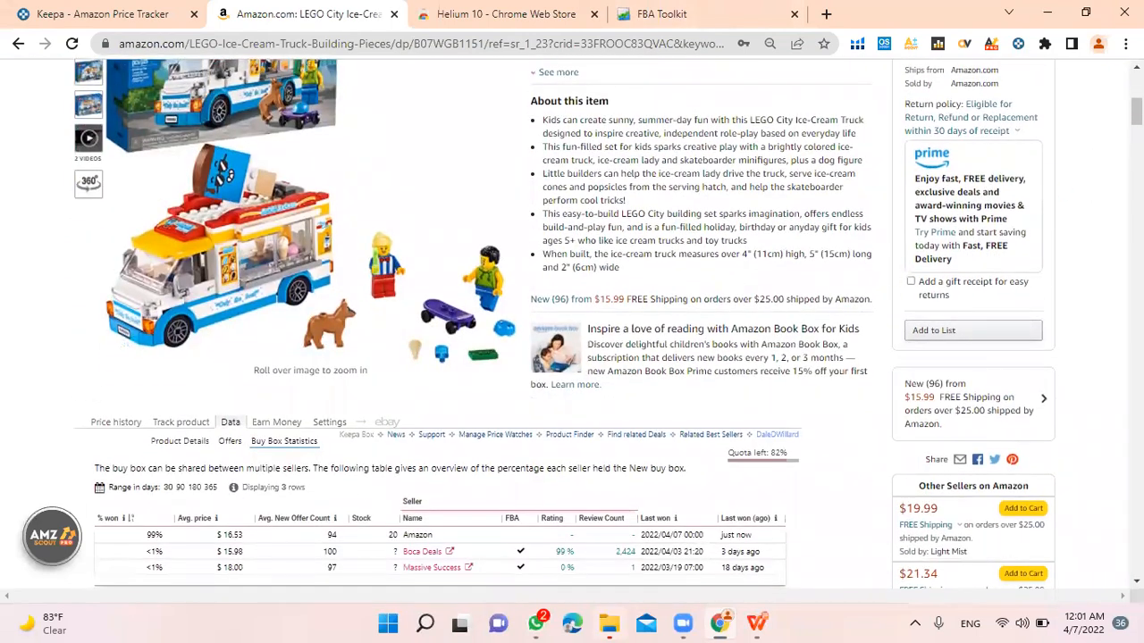
click(575, 624)
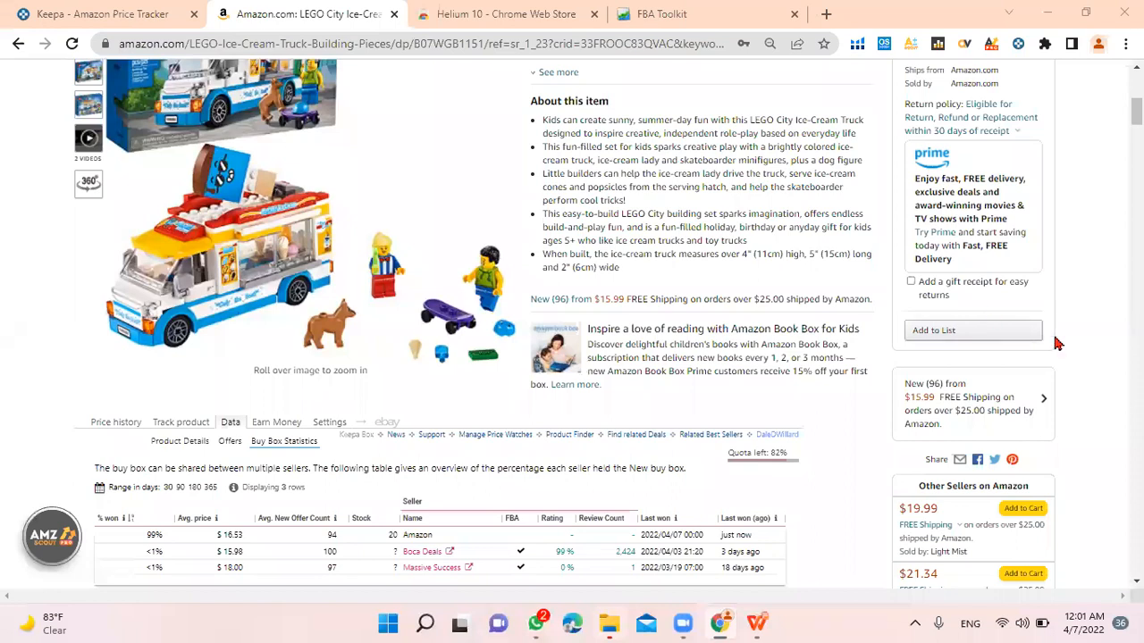
scroll(1057, 344, down, 2)
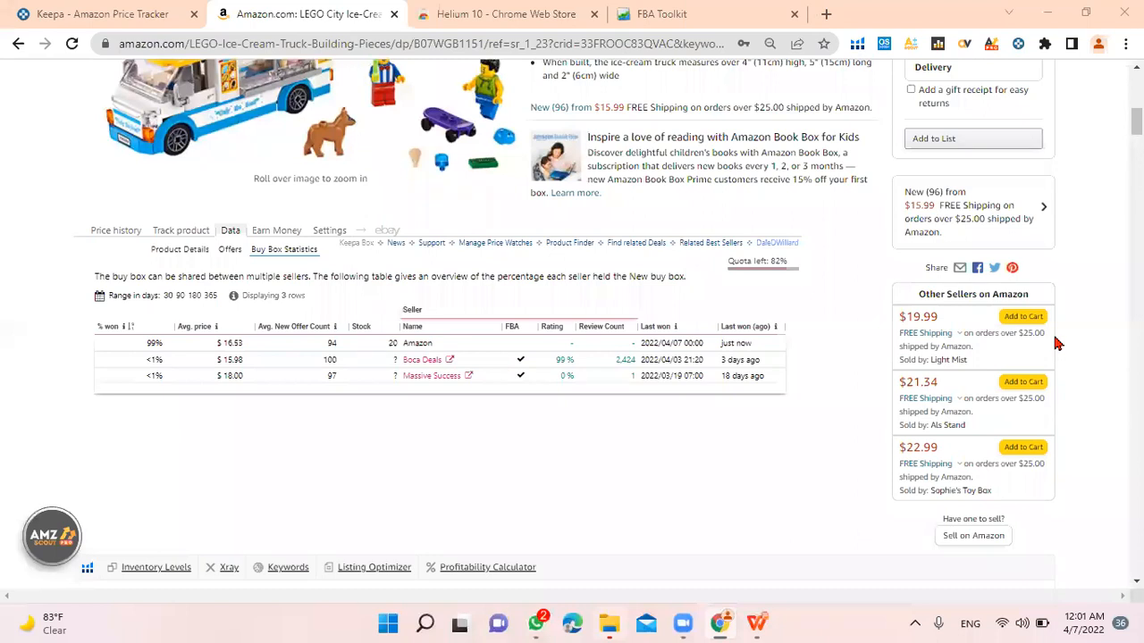
scroll(593, 179, up, 3)
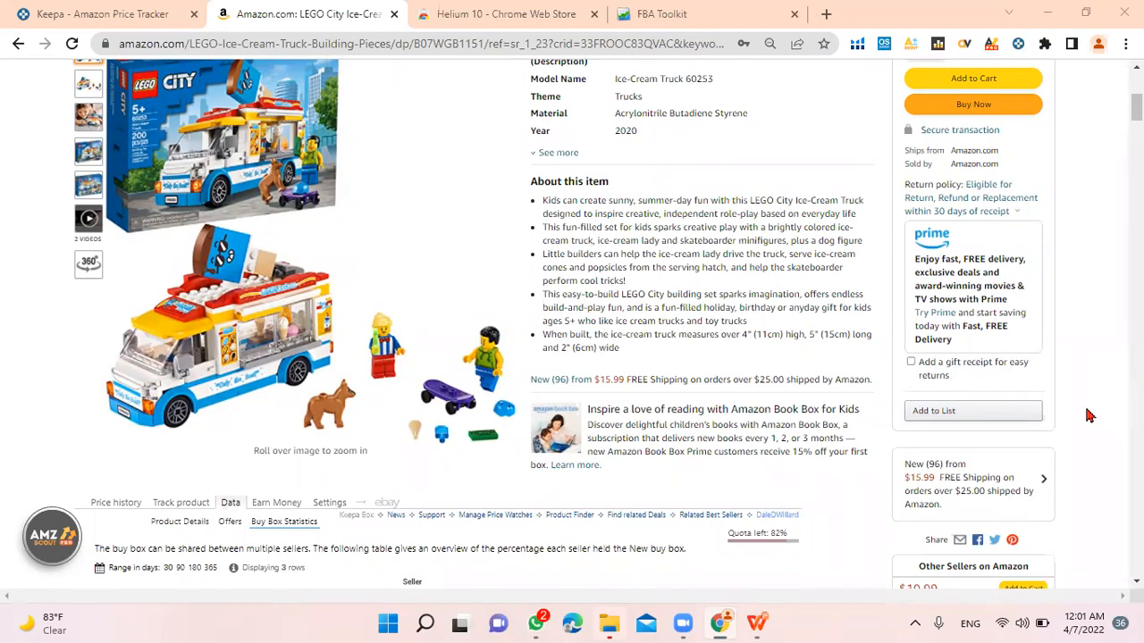
scroll(1088, 416, down, 3)
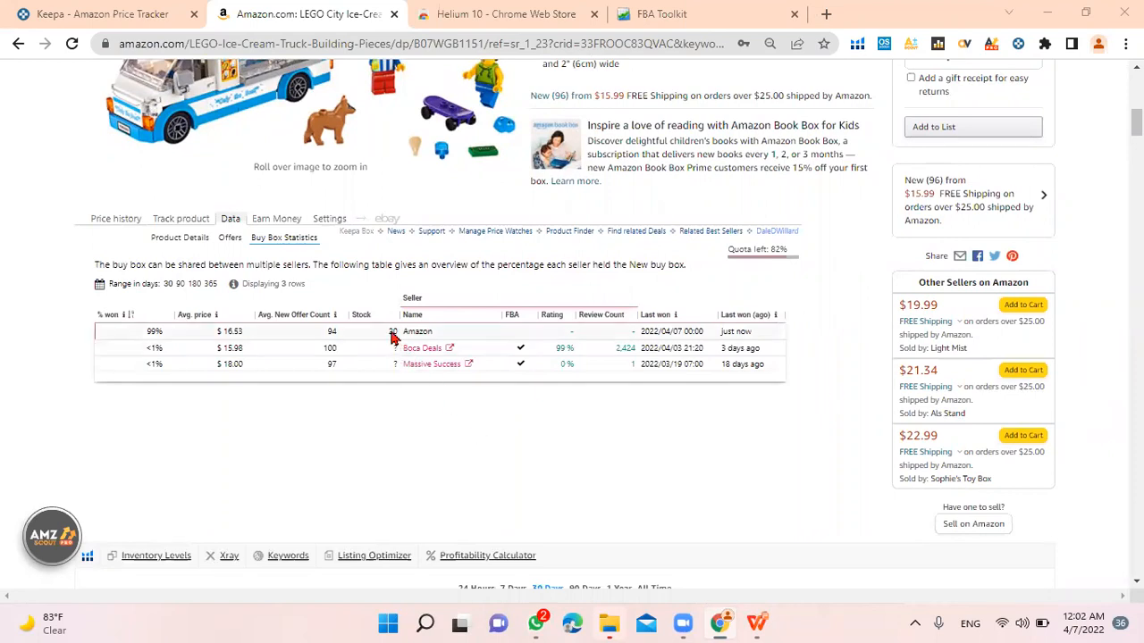
scroll(561, 409, up, 2)
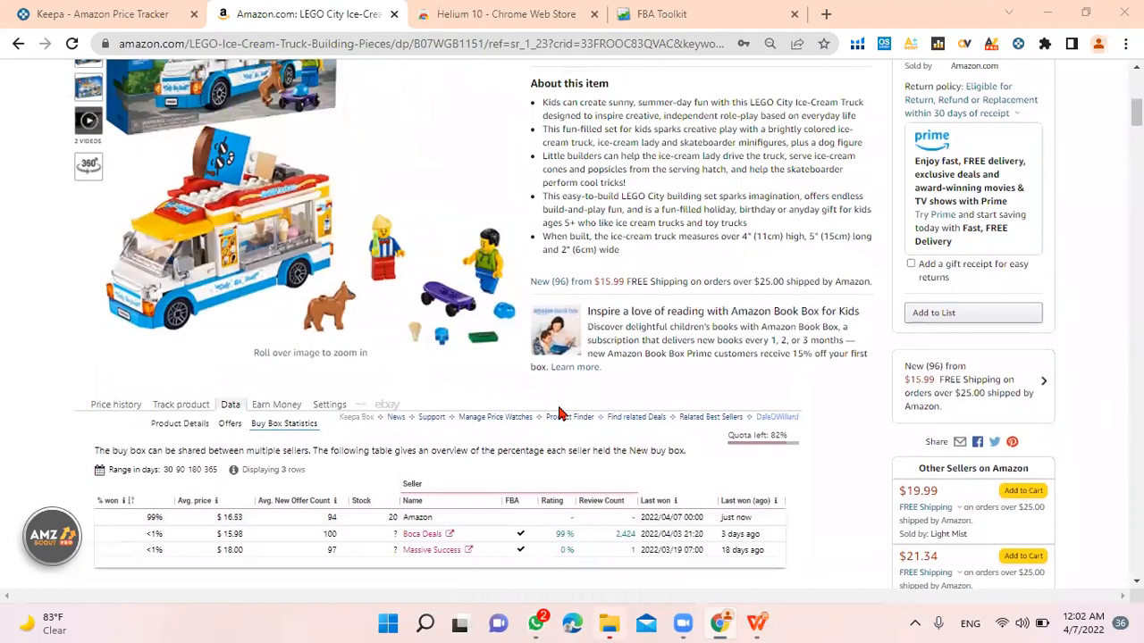
scroll(560, 413, up, 2)
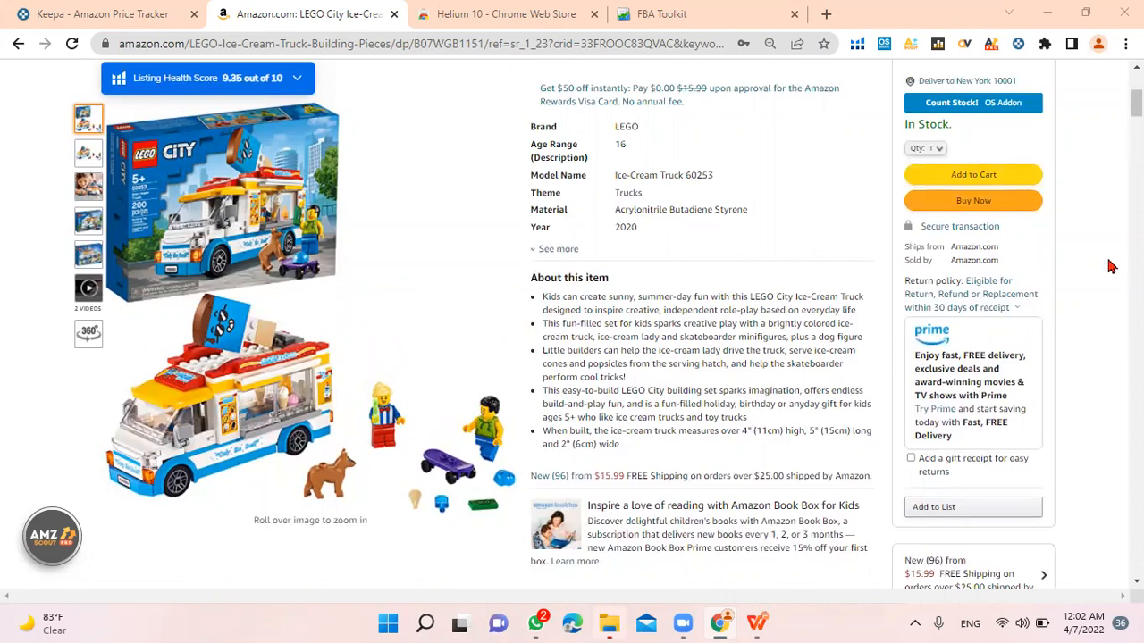
scroll(1109, 266, down, 2)
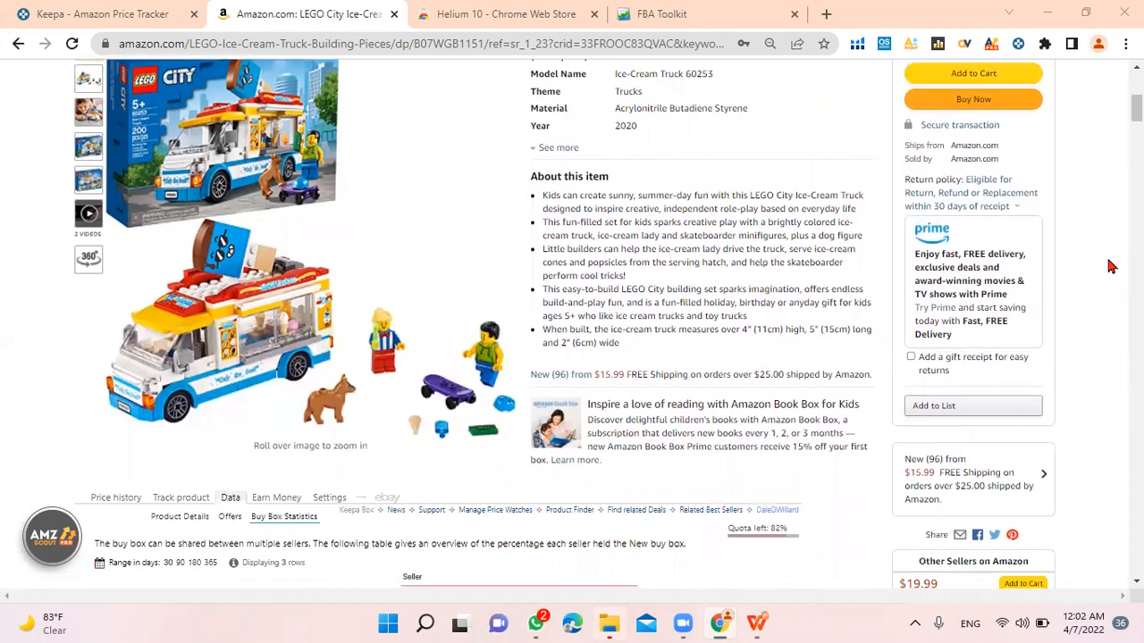
scroll(1108, 266, down, 2)
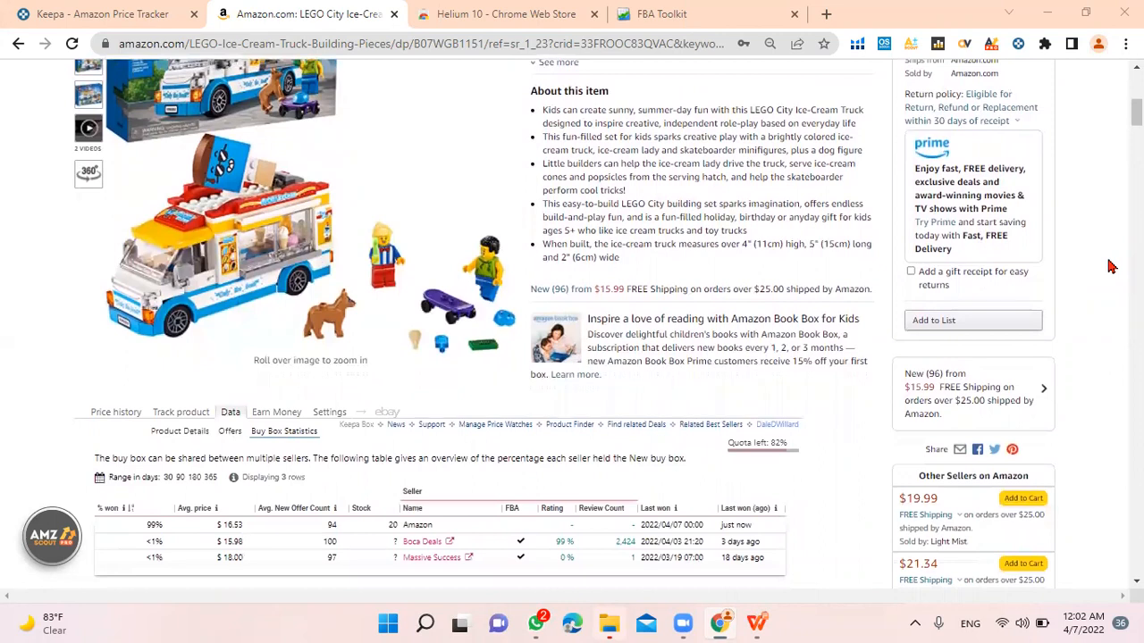
scroll(1109, 266, down, 1)
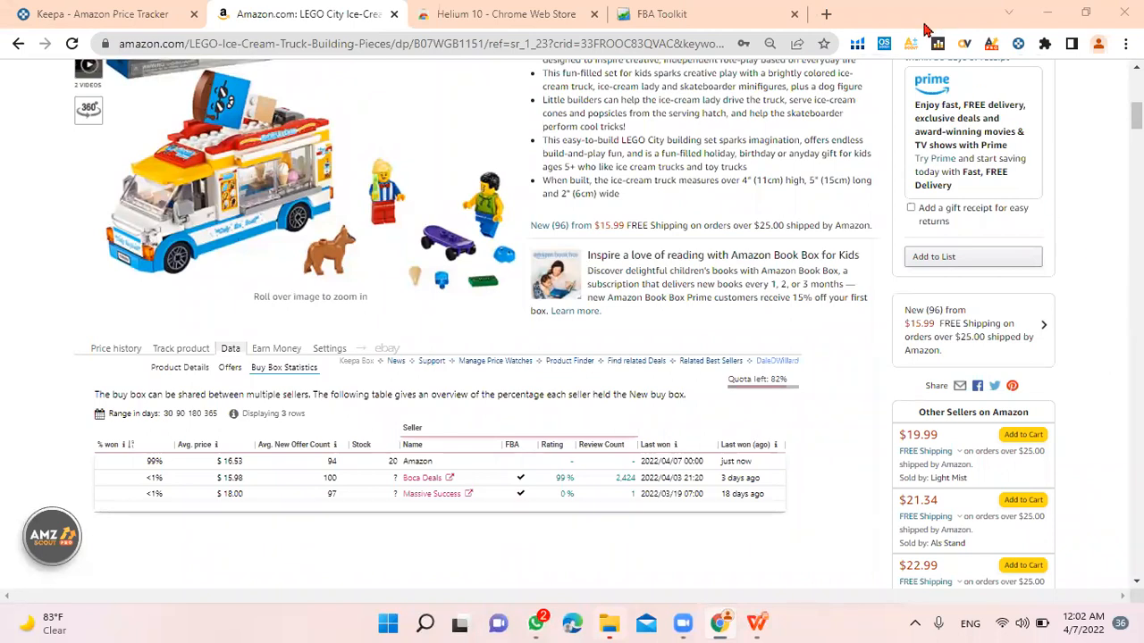
Step: Review the list of installed browser extensions that have access to the Amazon page and close it
click(1045, 45)
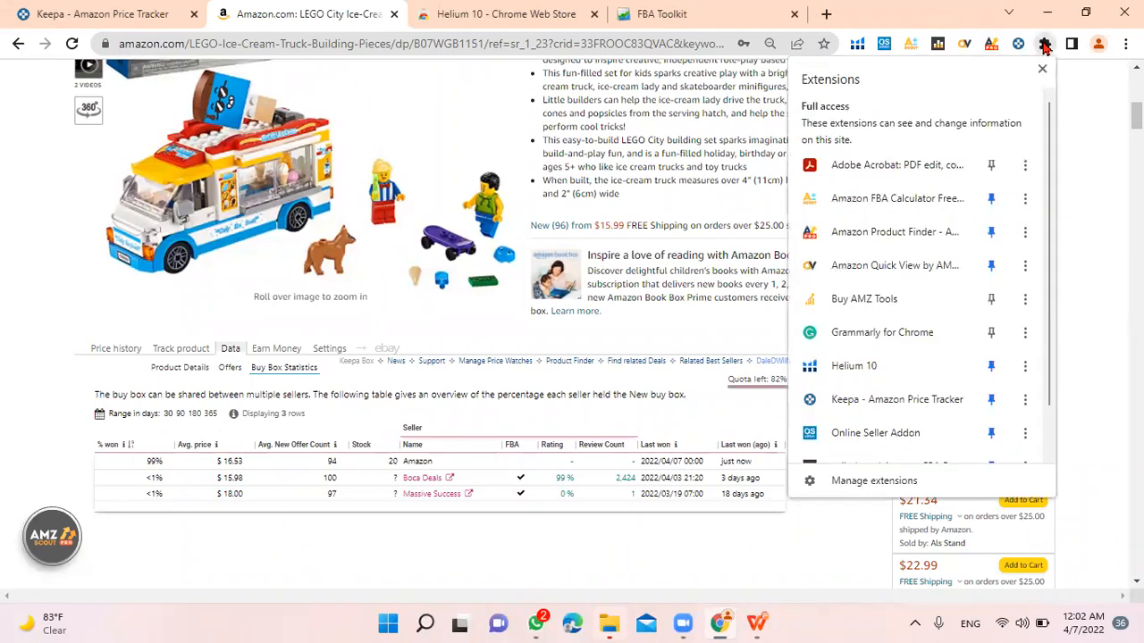
scroll(1006, 202, down, 1)
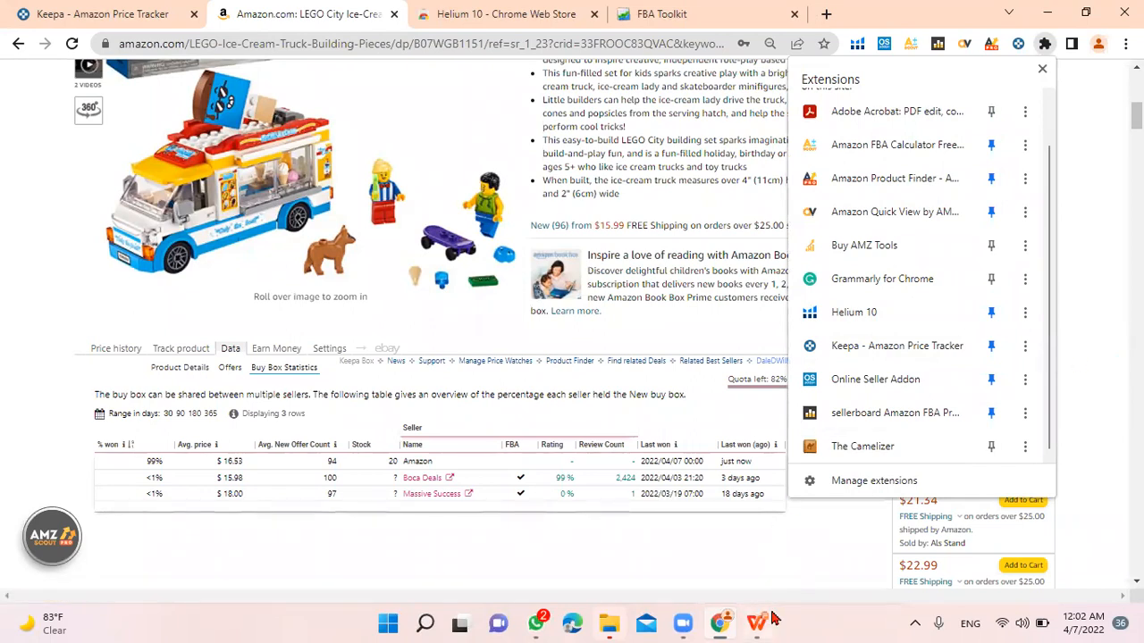
mouse_move(761, 623)
click(1077, 317)
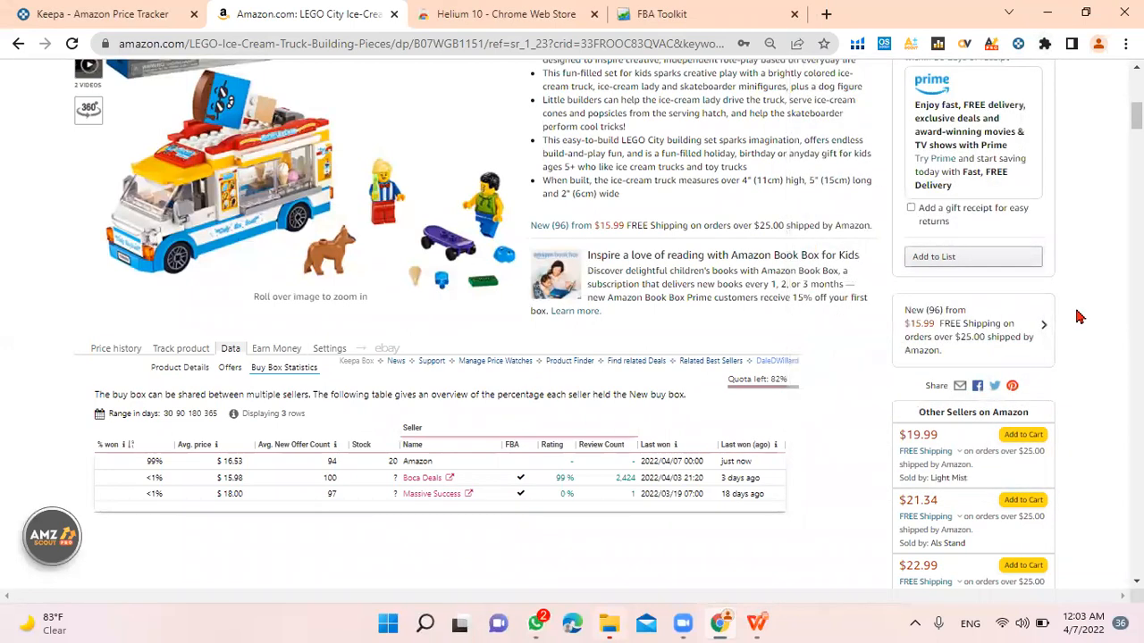
click(1044, 43)
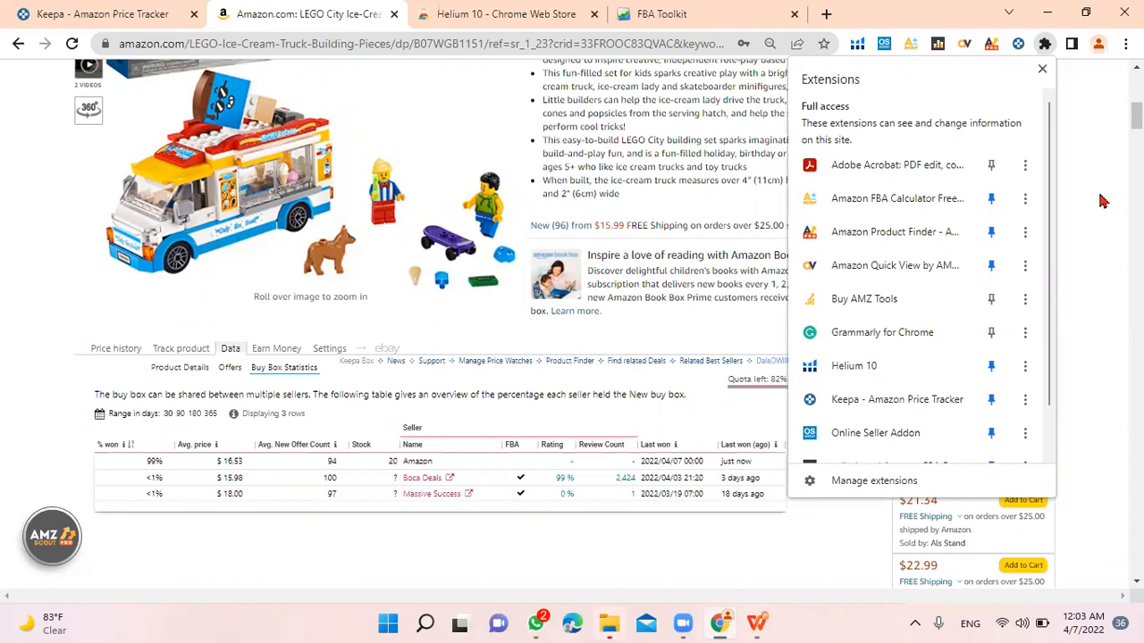
click(1042, 72)
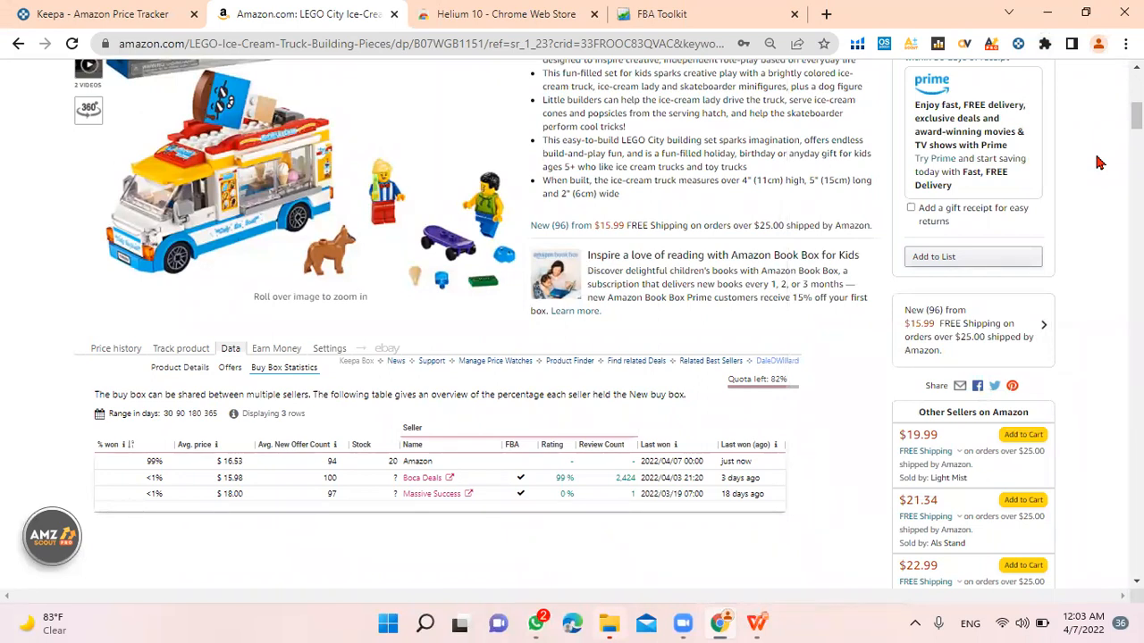
Step: Open the Keepa account settings from the Keepa section of the product page and log out of the account
scroll(1100, 163, down, 1)
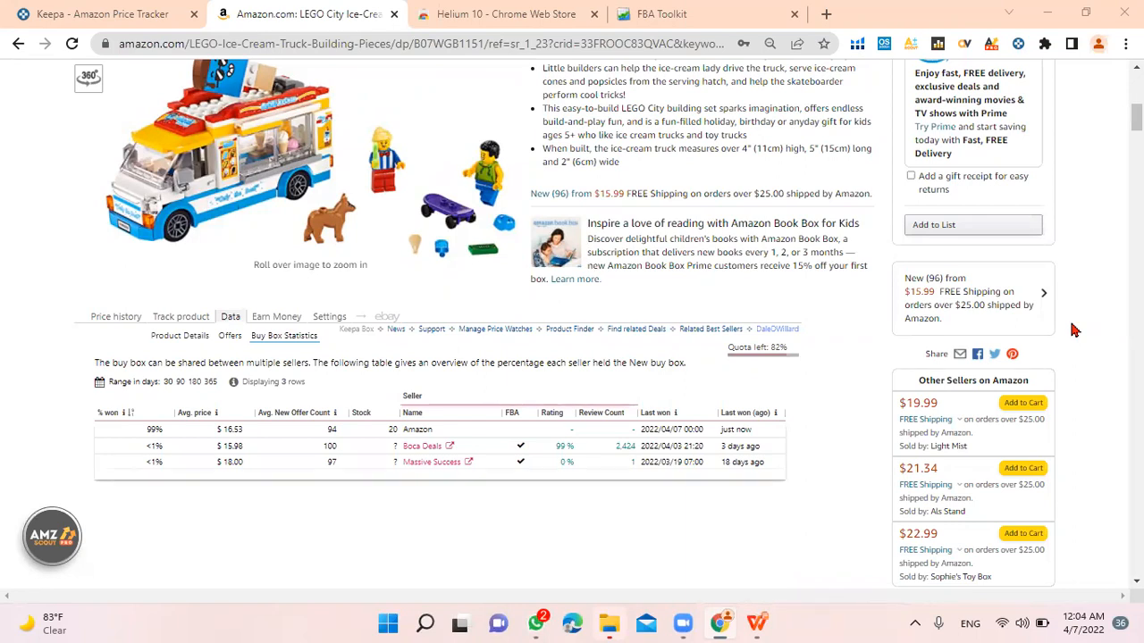
click(773, 332)
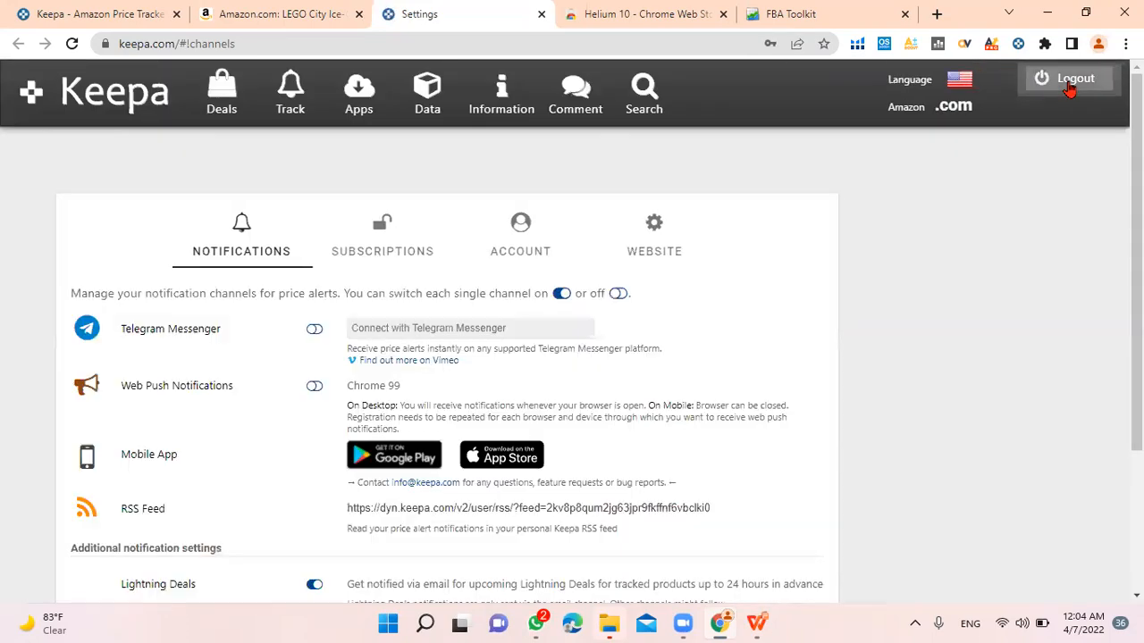
click(1069, 86)
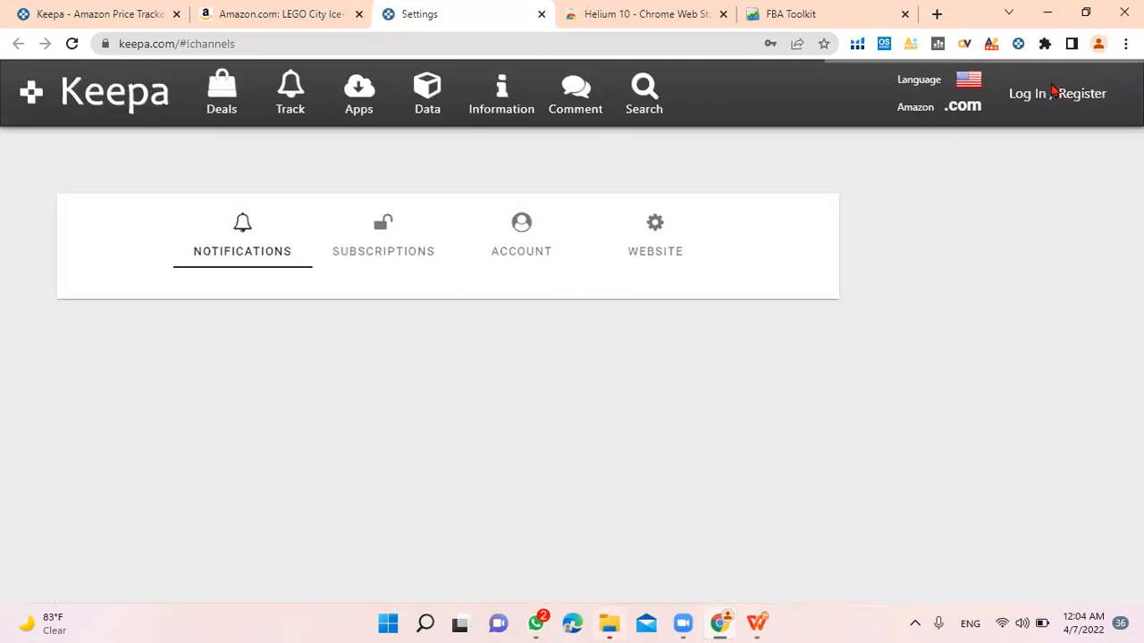
Step: Log back in to the Keepa account with the saved credentials and close the Keepa settings page
click(1052, 96)
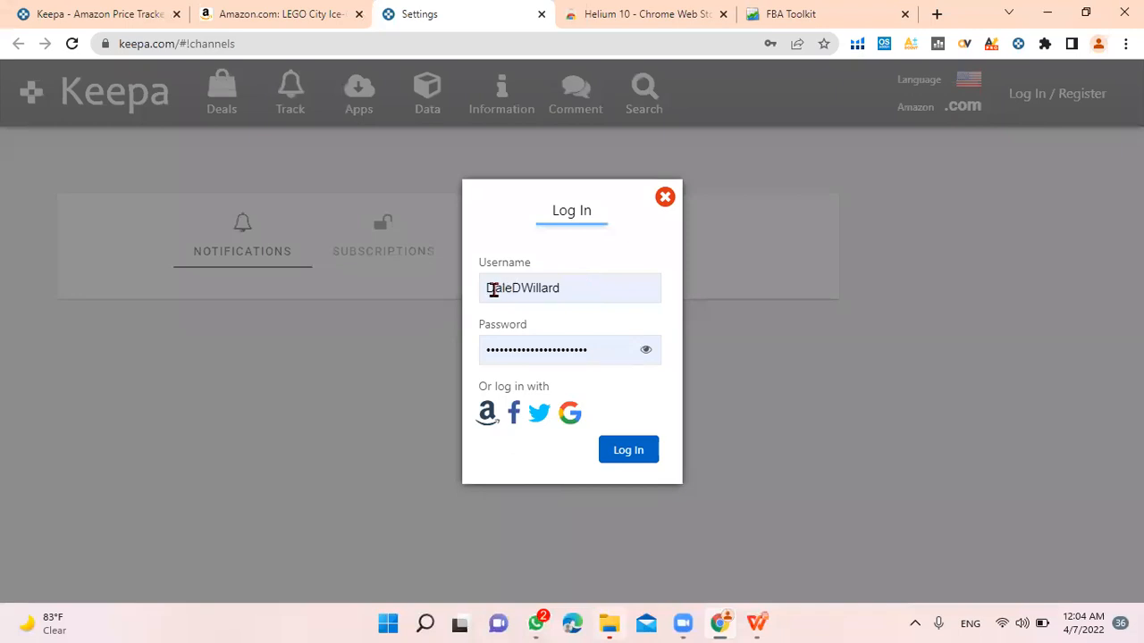
click(628, 449)
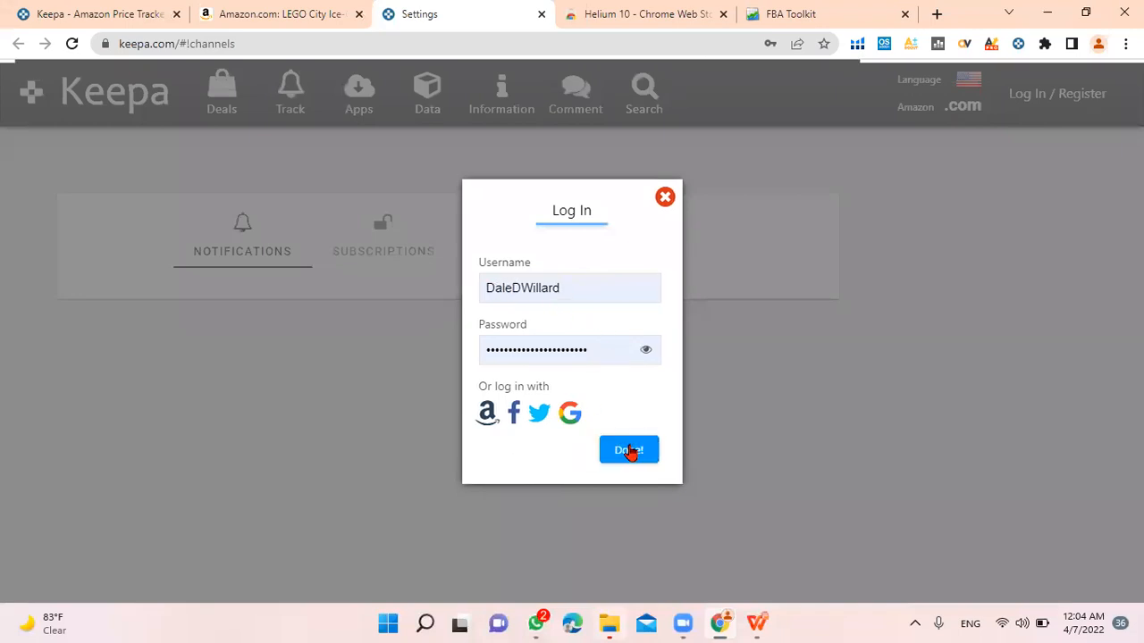
click(543, 15)
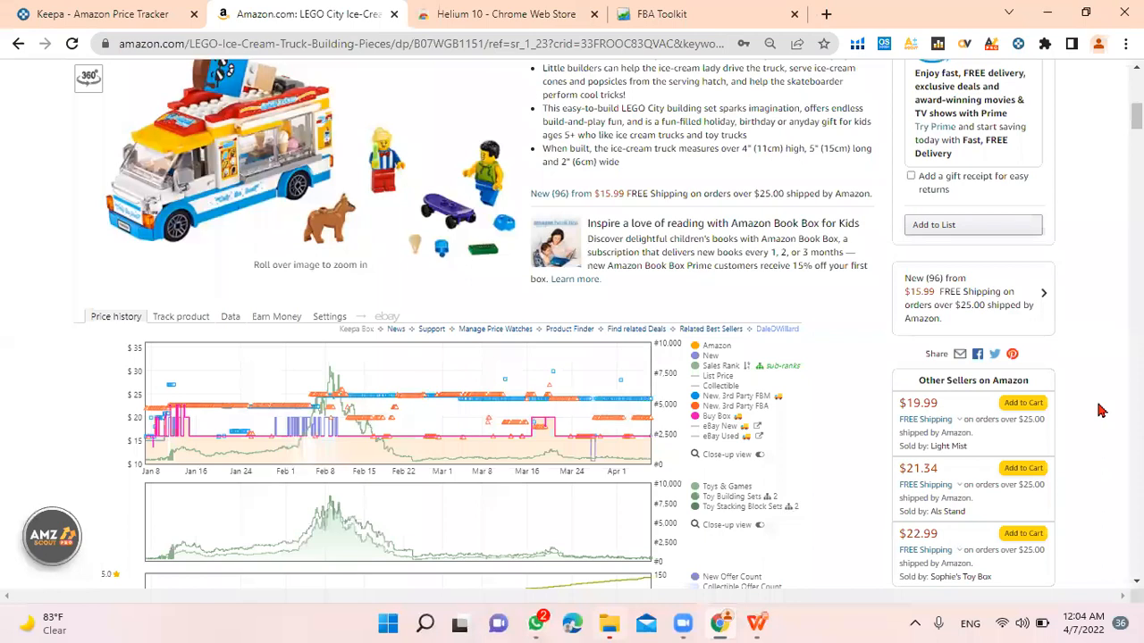
Step: Examine the ice-cream truck set's Keepa graphs for price history, sales rank, offer count, rating and review count over the 3 Months range
scroll(1101, 411, down, 1)
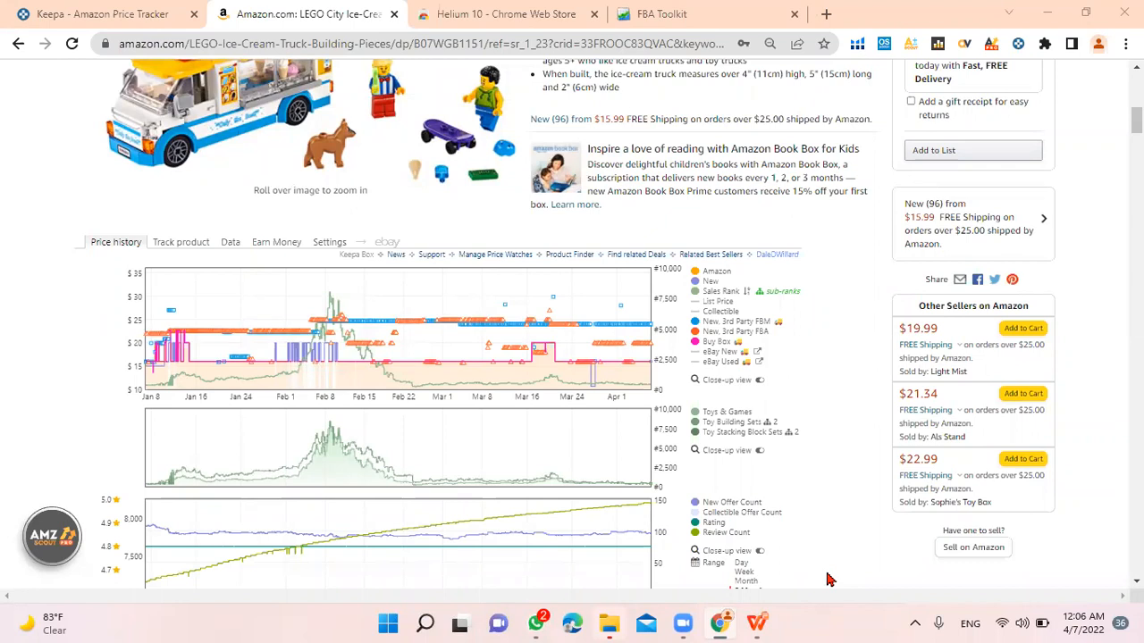
scroll(826, 580, down, 1)
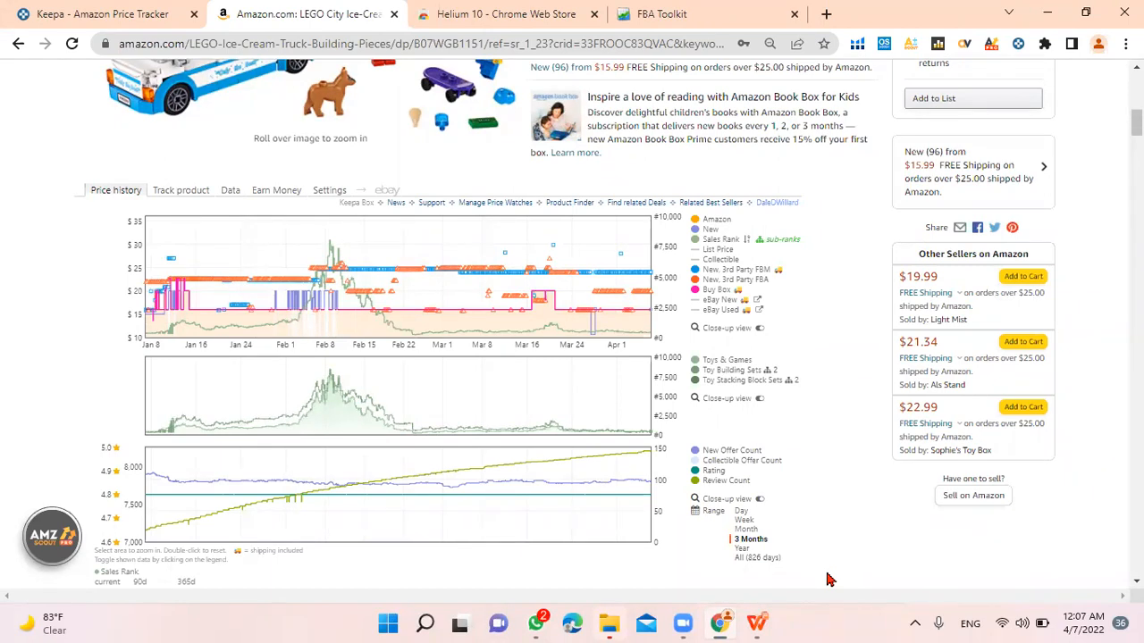
scroll(825, 536, down, 1)
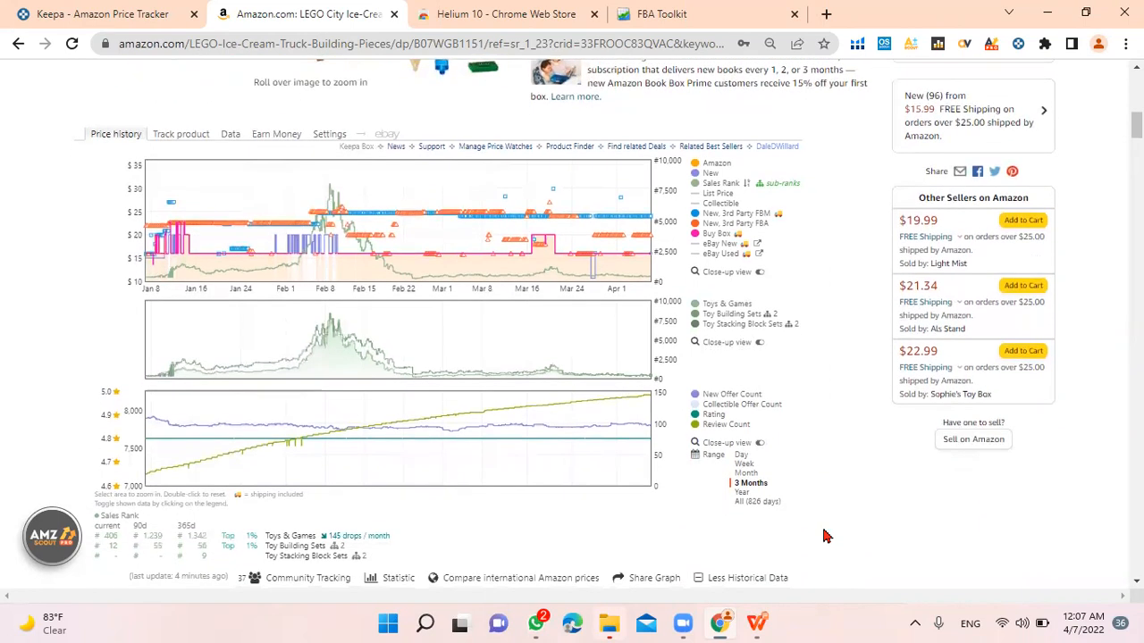